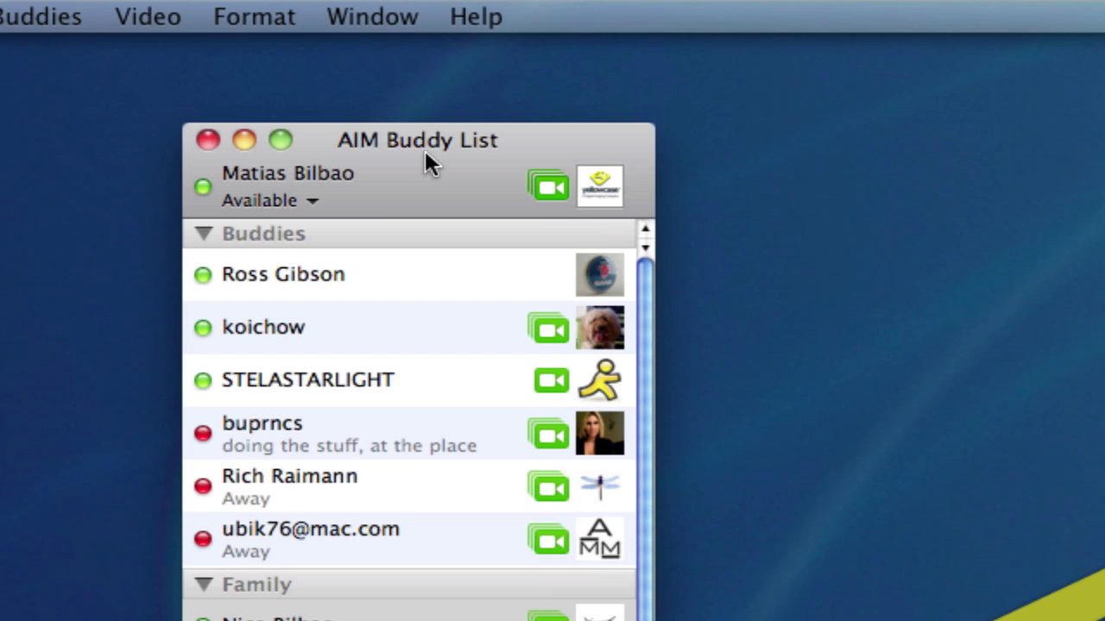
Bring the AIM Buddy List forward and switch its header to View as Handle.
left_click(383, 18)
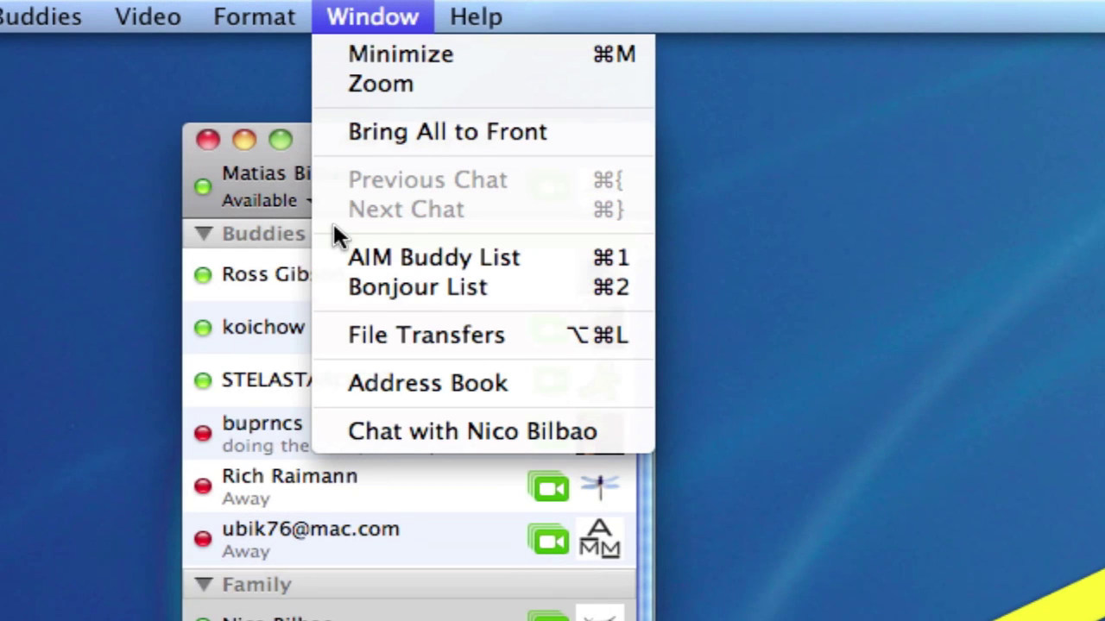
left_click(201, 207)
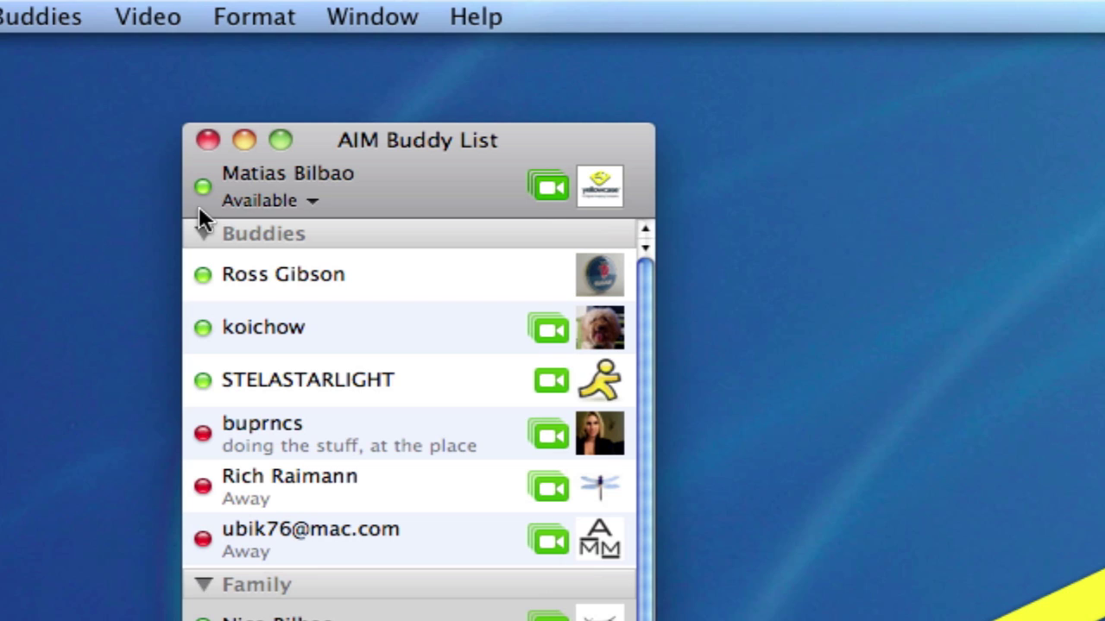
left_click(303, 175)
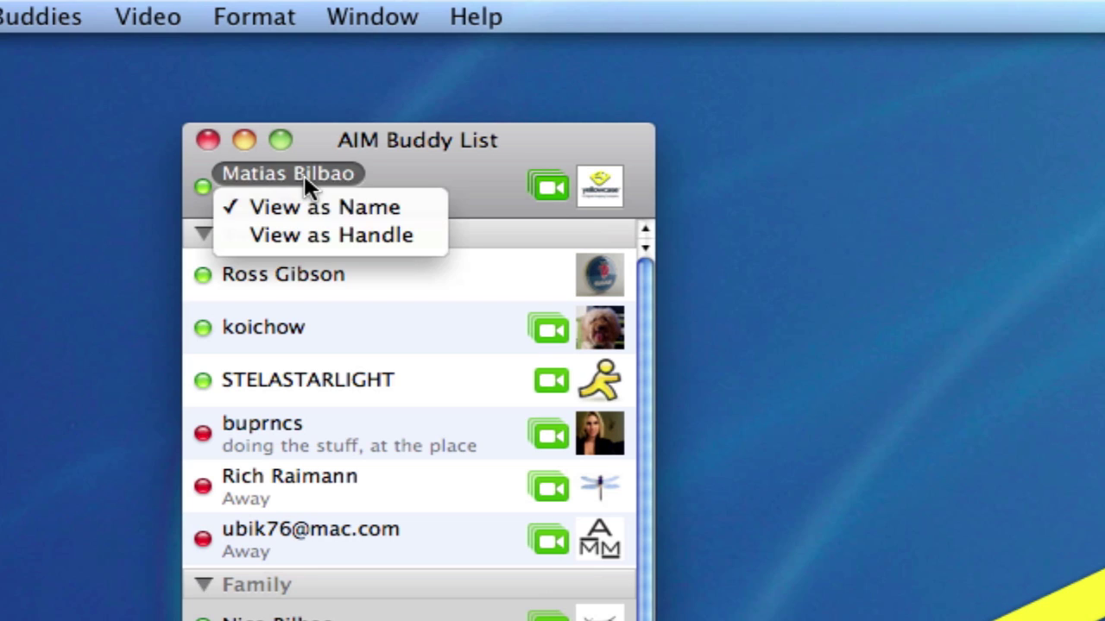
left_click(342, 227)
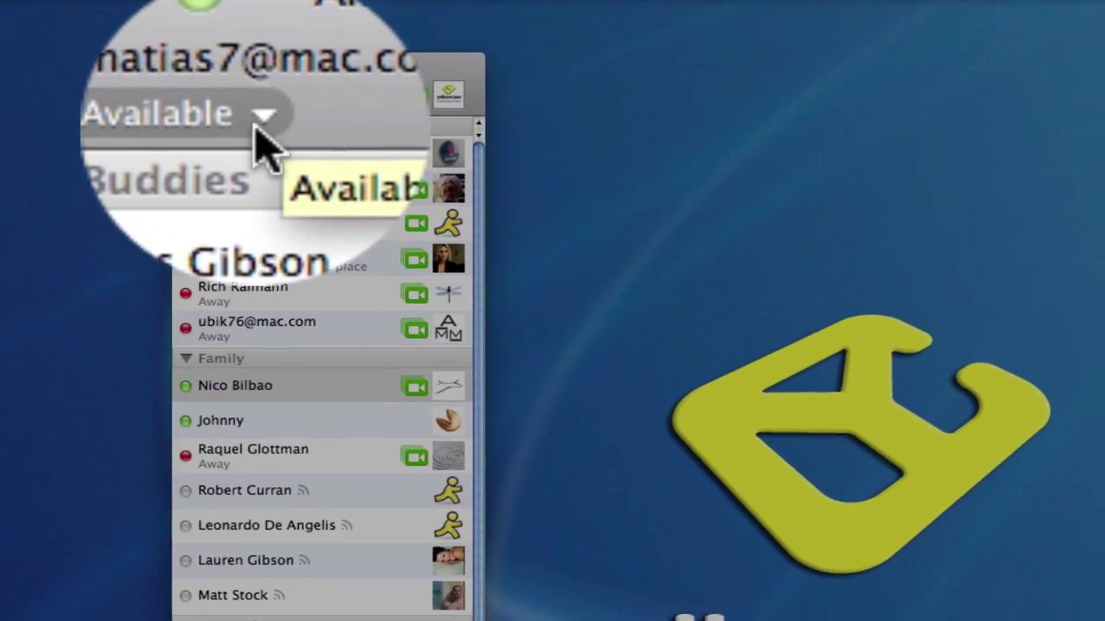
Open the Available status pop-up to list the saved status messages.
left_click(263, 143)
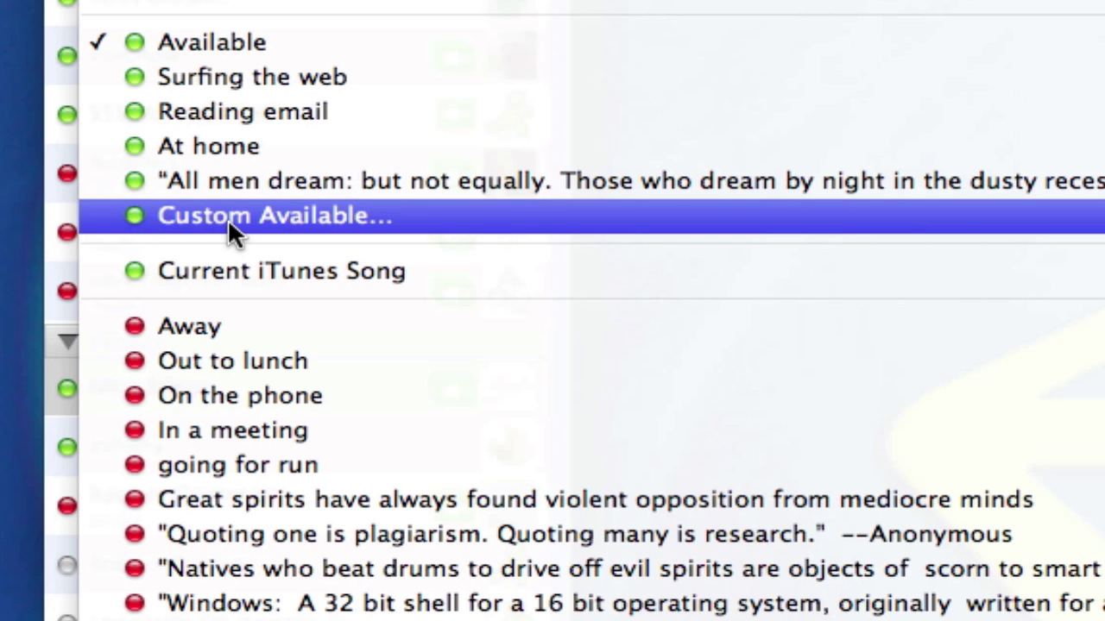
Set a Custom Available status reading 'It's a gorgeous sunny day in Miami'.
left_click(228, 219)
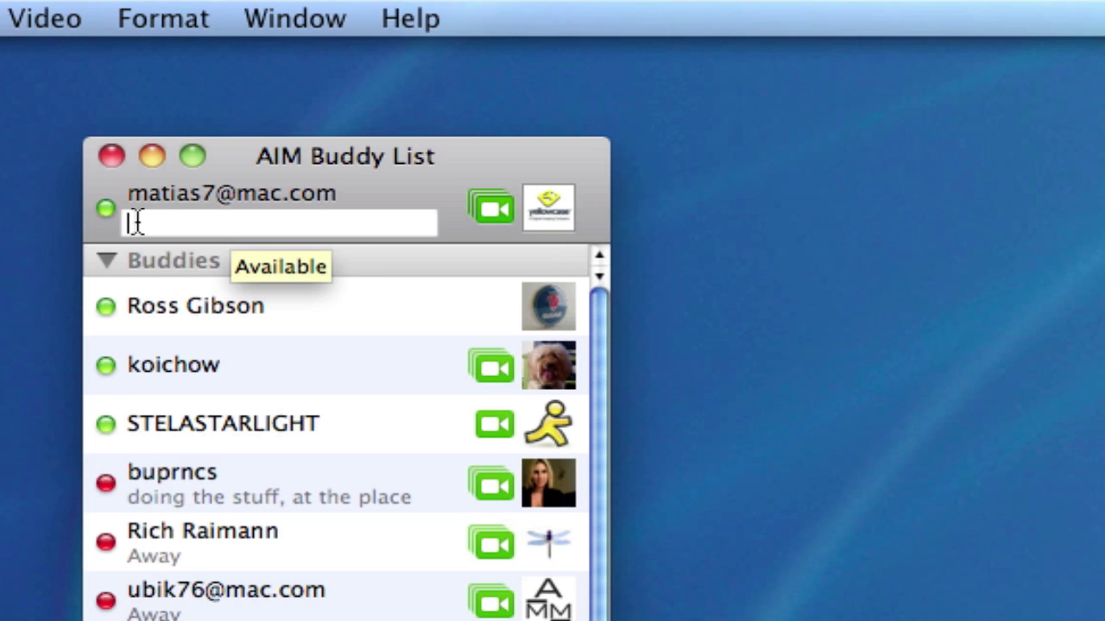
type("It's a gorg")
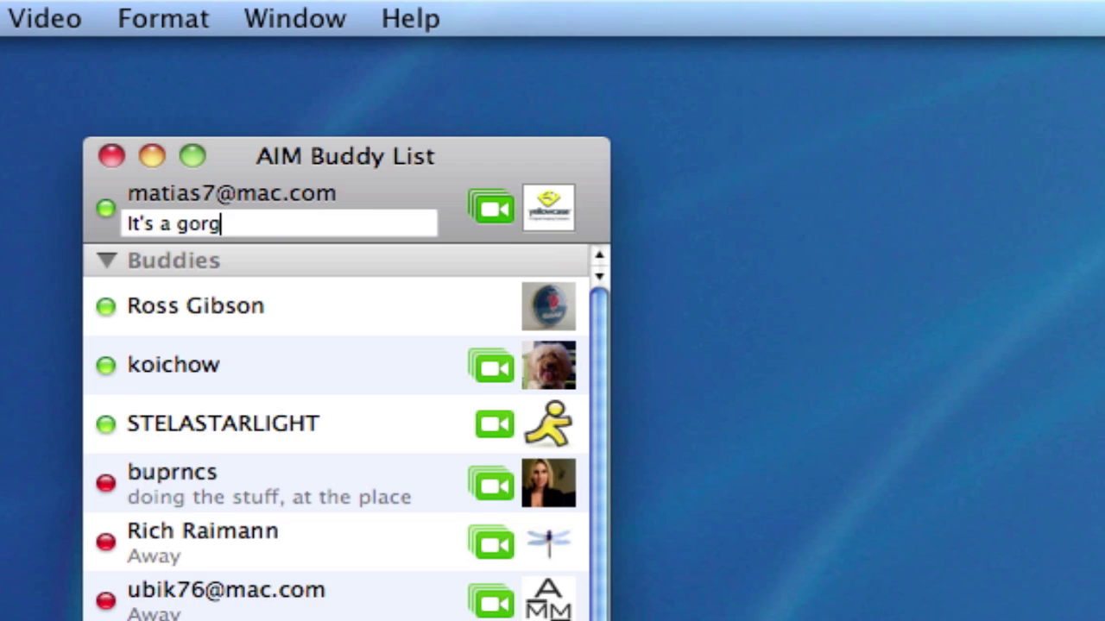
type("eous sunny day in Miami")
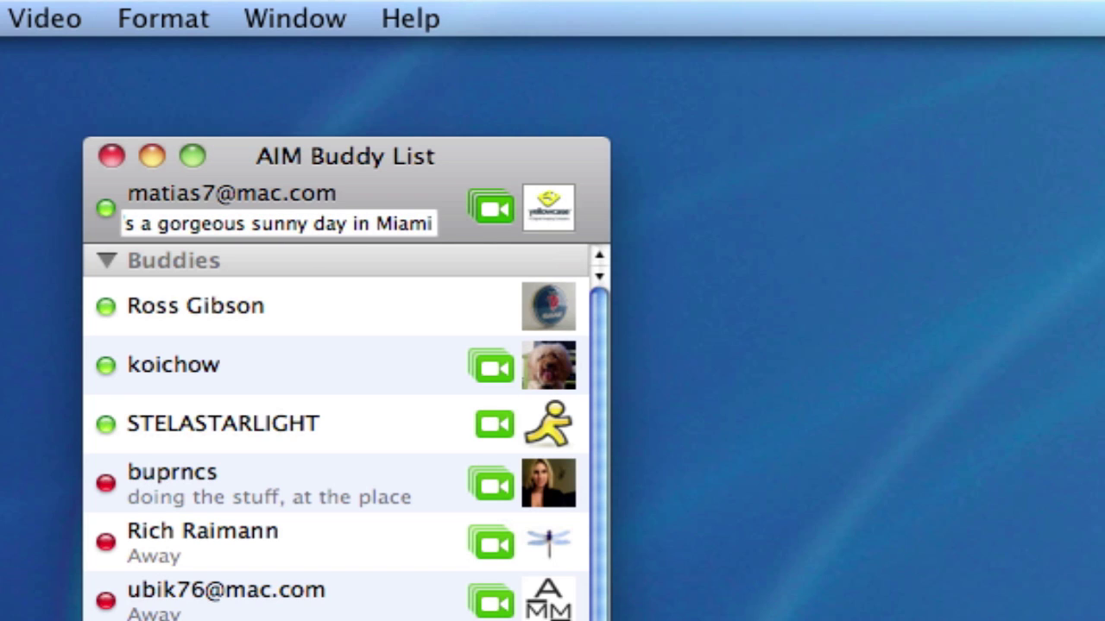
key("Return")
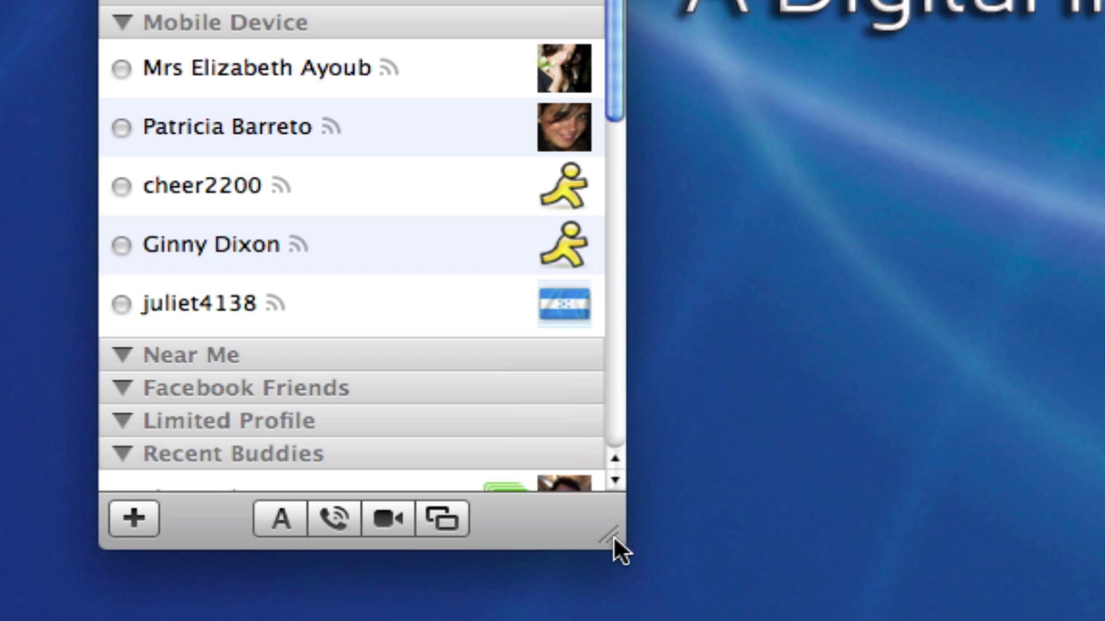
Widen the Buddy List window to show the full message, then open the status menu.
left_click_drag(611, 535, 788, 535)
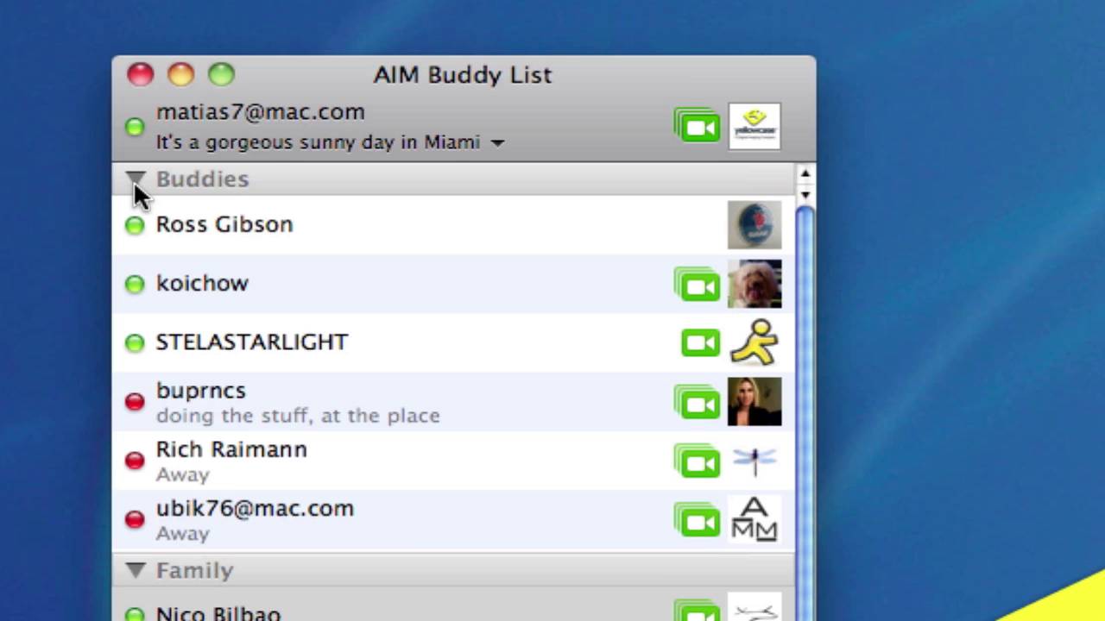
left_click(497, 144)
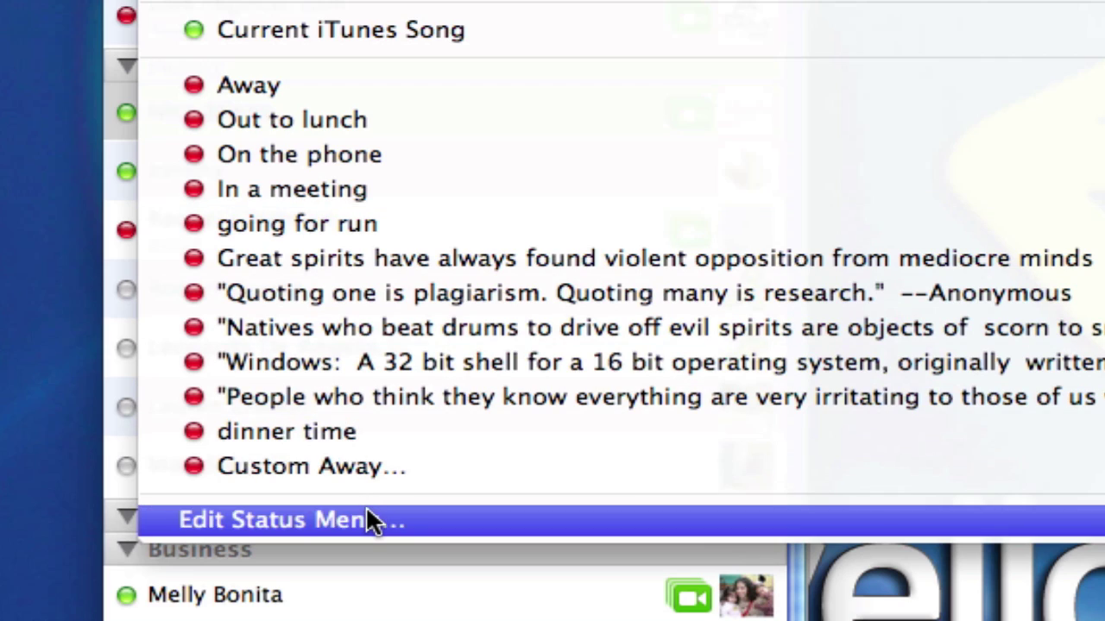
In Edit Status Menu, delete the 'going for run' and 'dinner time' away messages.
left_click(367, 516)
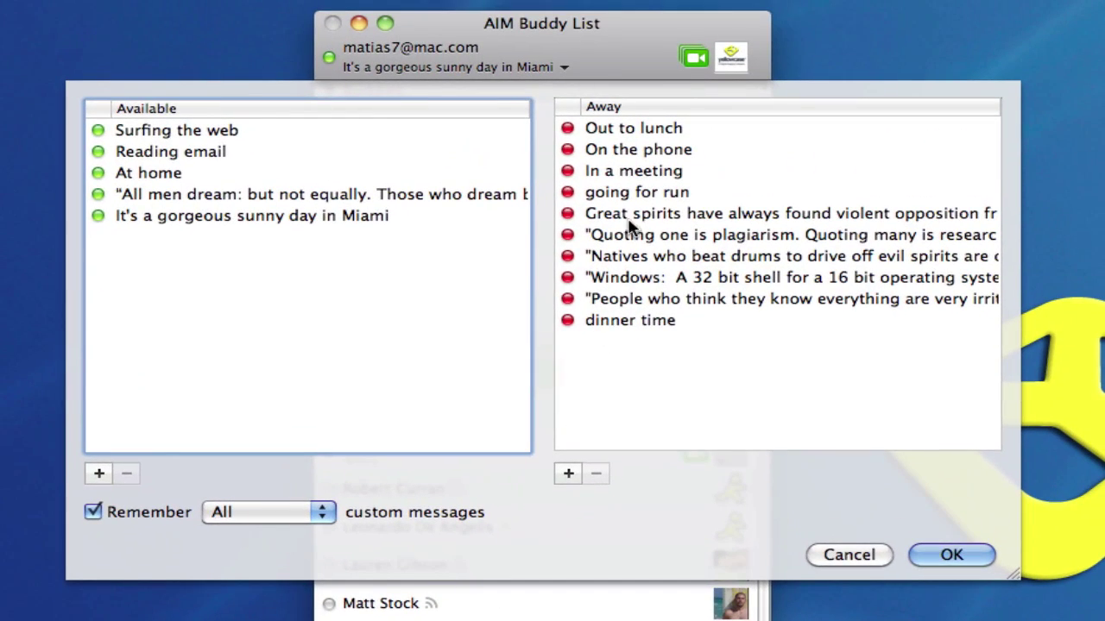
left_click(633, 196)
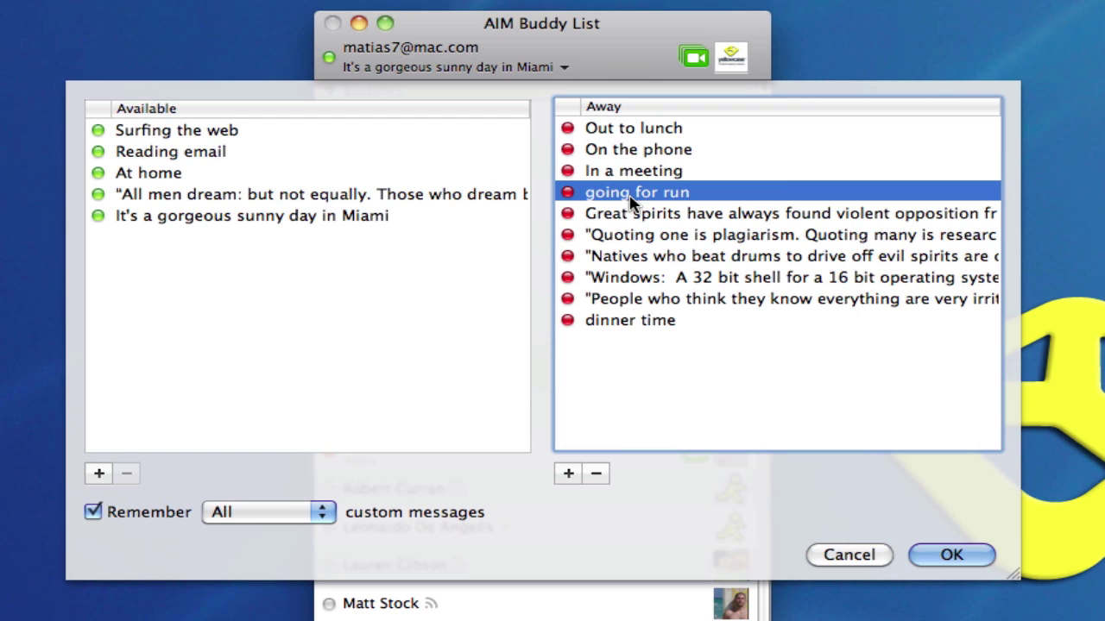
left_click(598, 476)
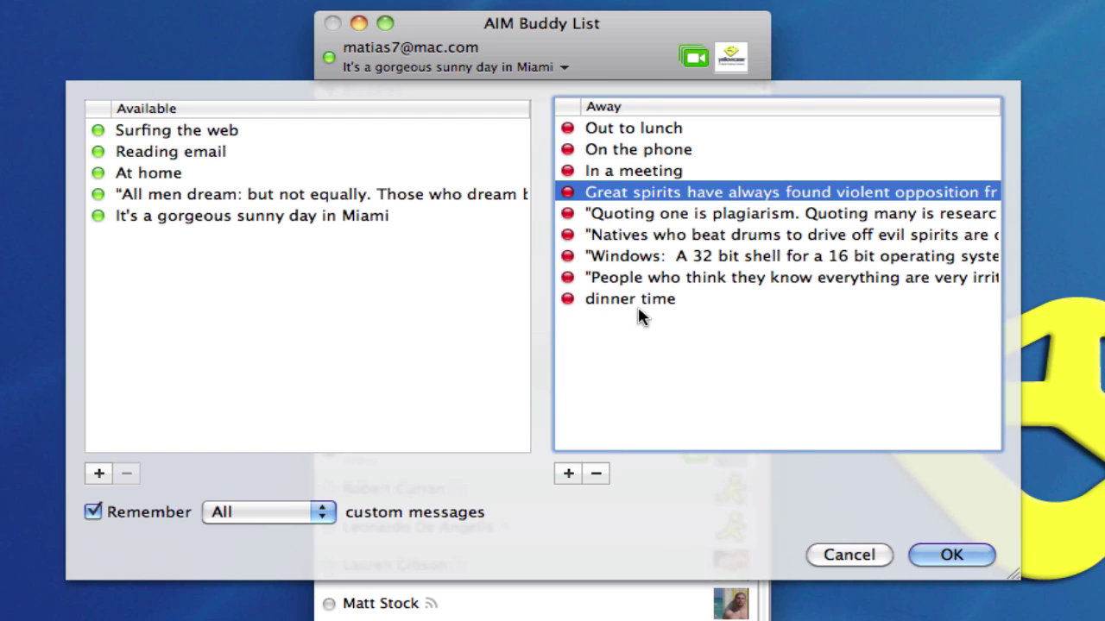
left_click(638, 299)
left_click(598, 476)
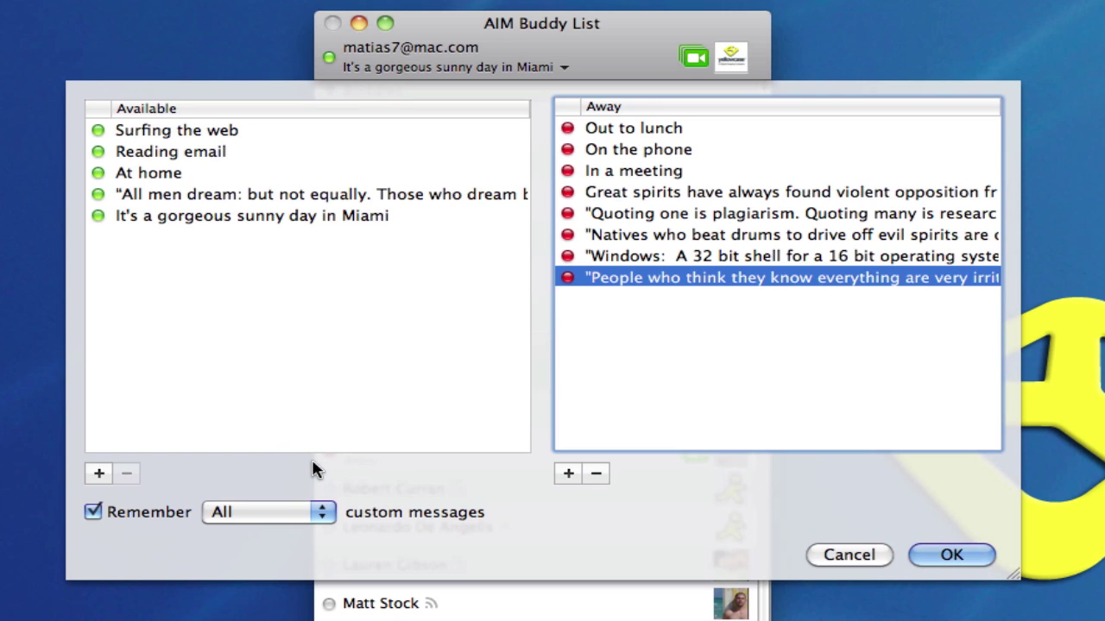
Add the away message 'not available for chatting' and confirm with OK.
left_click(566, 478)
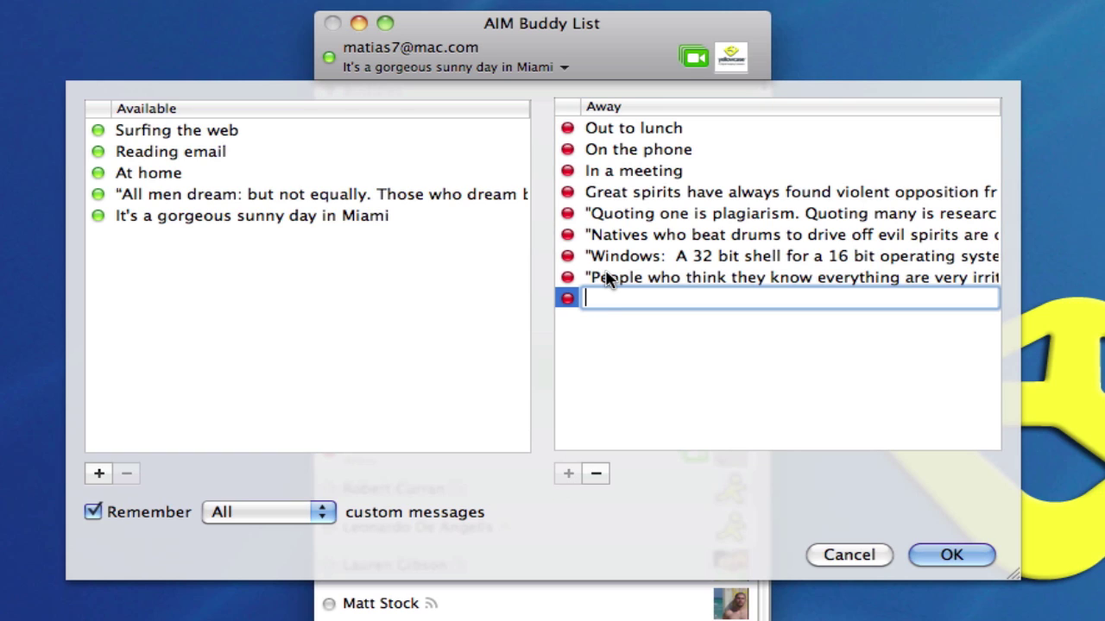
type("not availab")
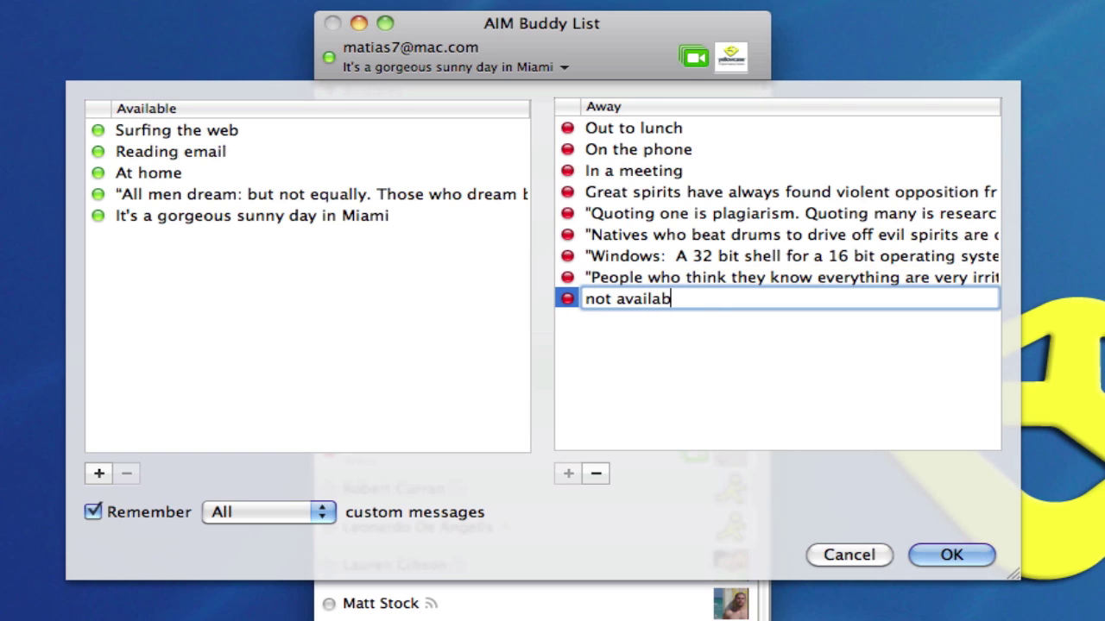
type("le for chatting")
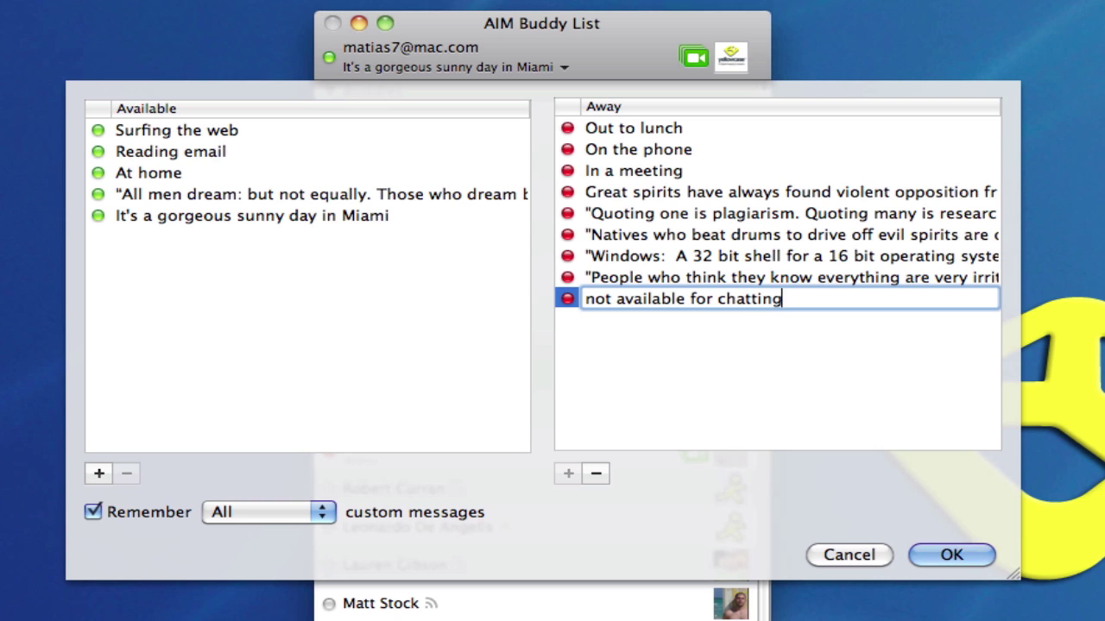
left_click(953, 554)
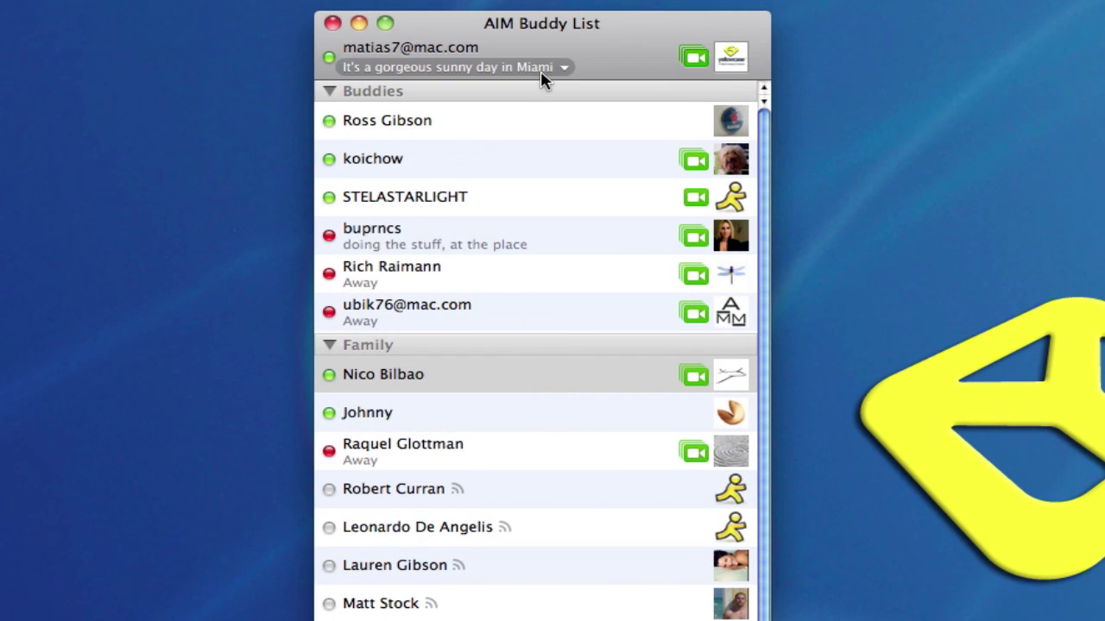
Reopen Edit Status Menu and select 'In a meeting' and 'Reading email' entries.
left_click(545, 69)
left_click(559, 616)
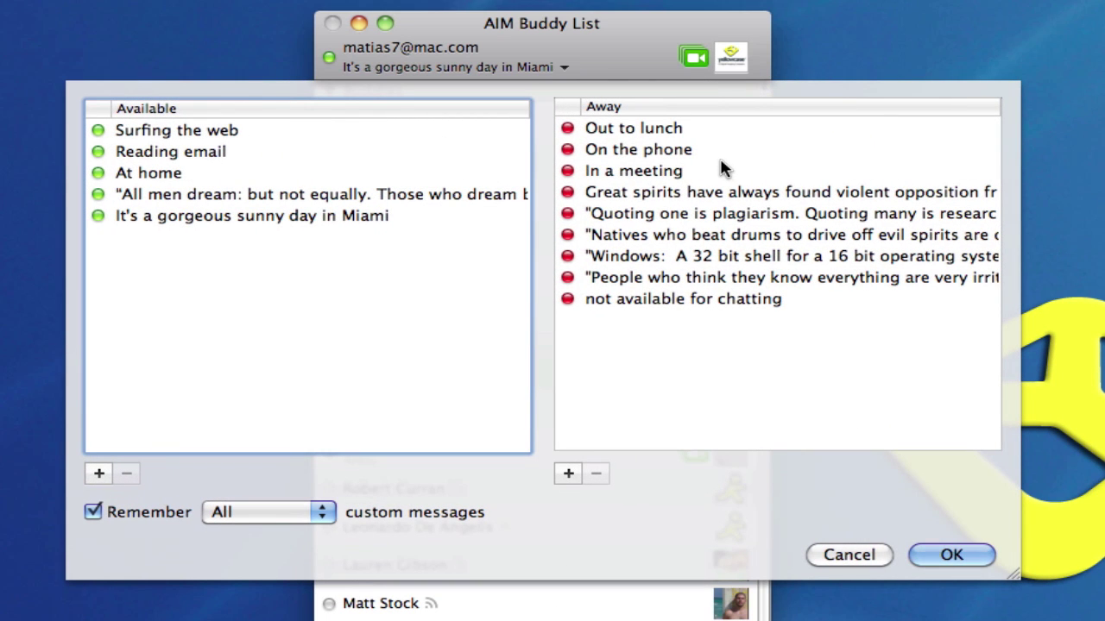
left_click(718, 170)
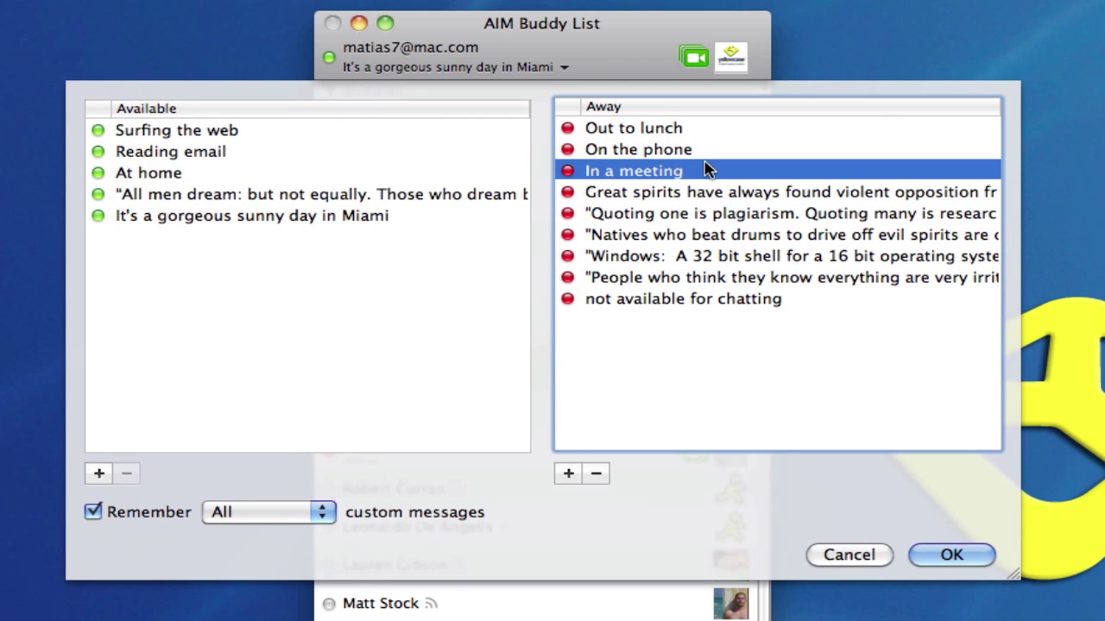
left_click(219, 152)
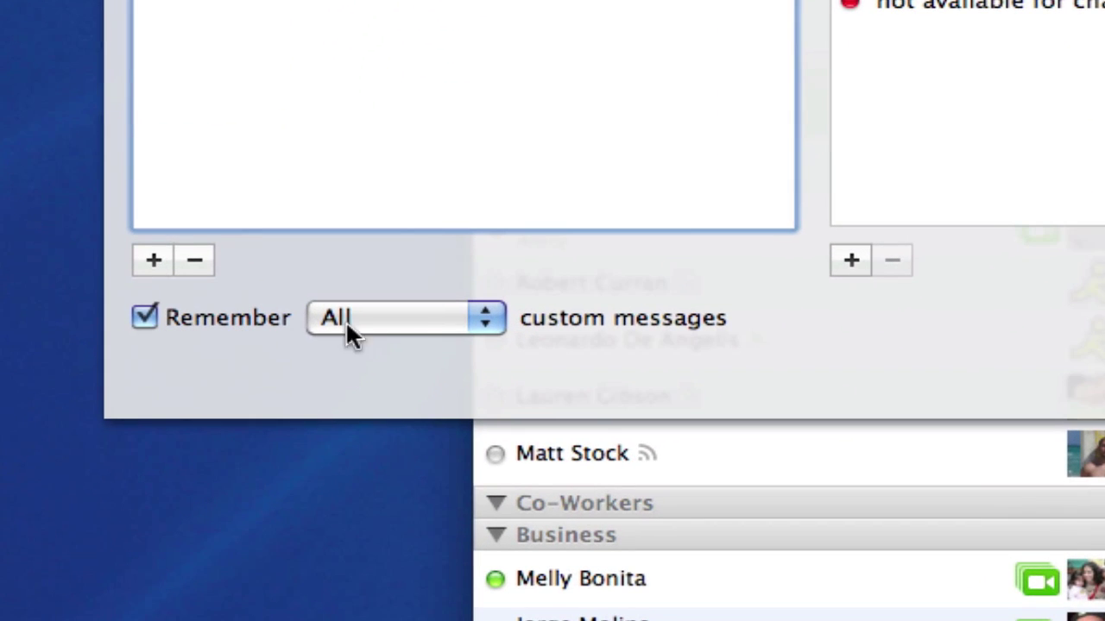
Try the Remember option's Last 5 setting, then set it back to All.
left_click(388, 331)
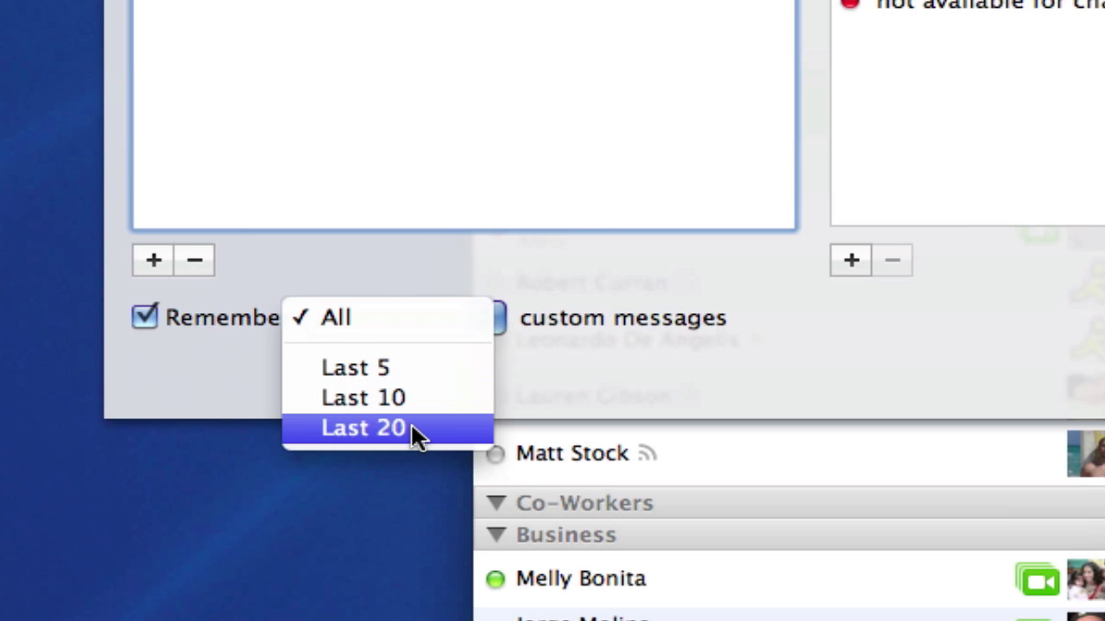
left_click(402, 332)
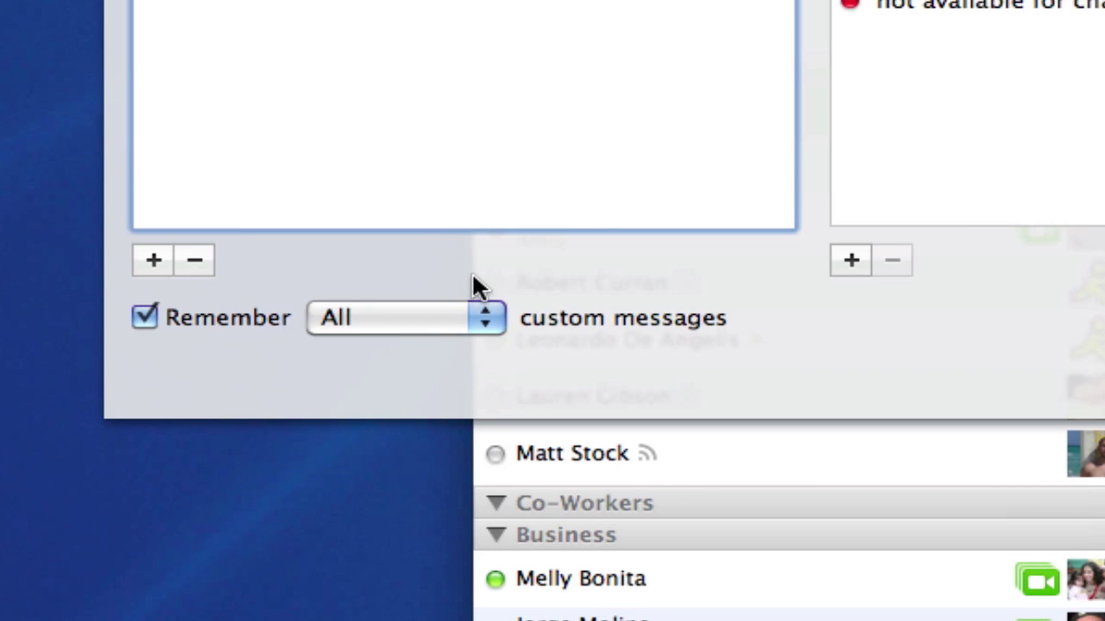
left_click(471, 325)
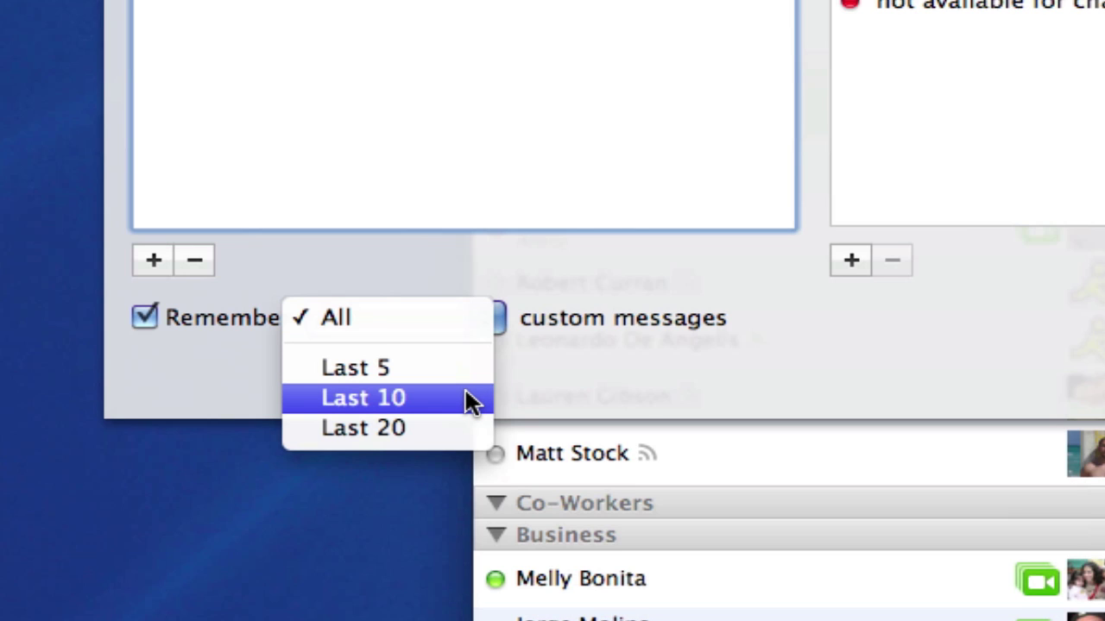
left_click(777, 375)
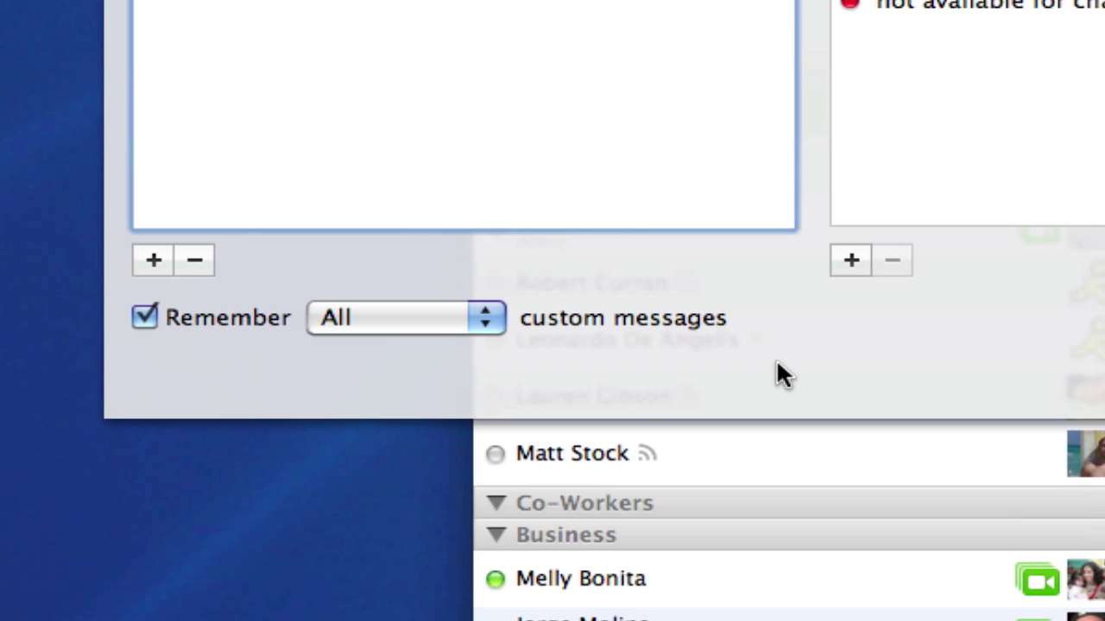
left_click(446, 317)
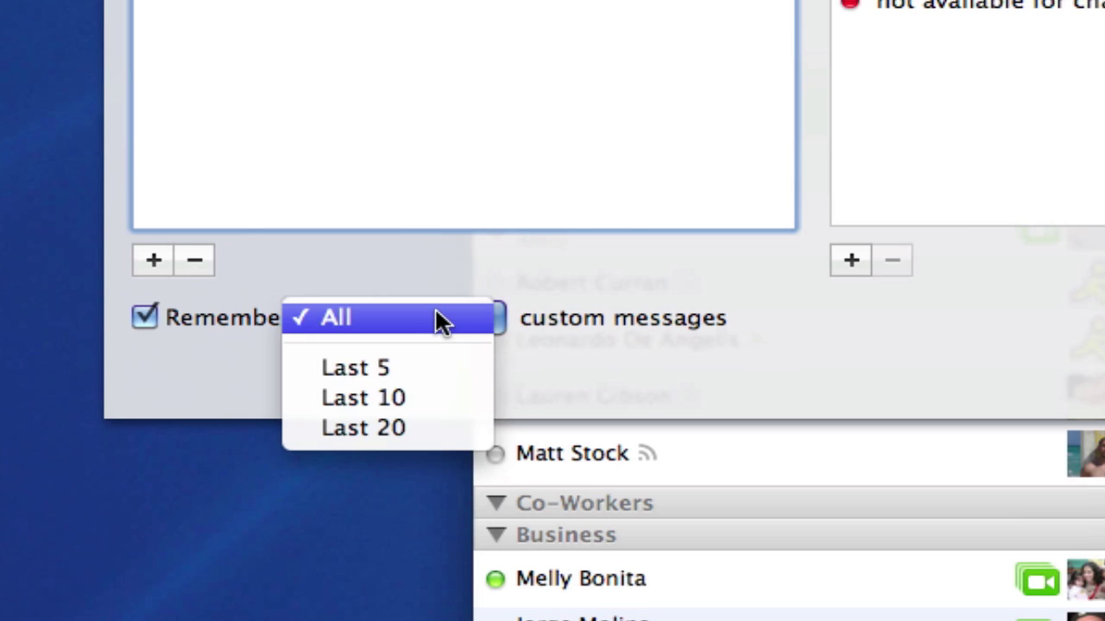
left_click(428, 371)
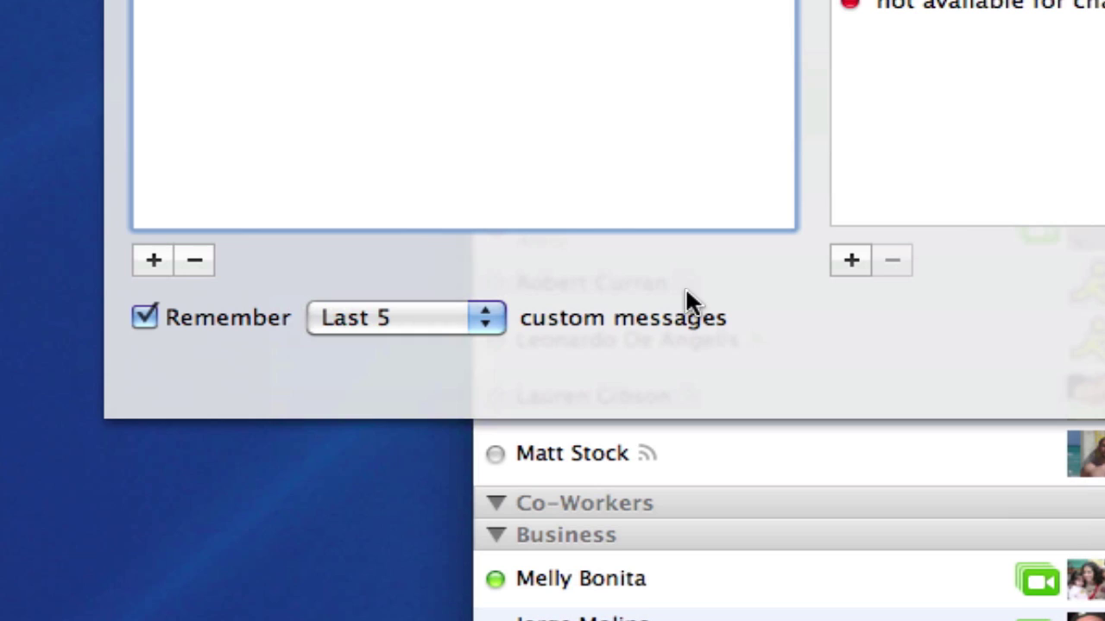
left_click(492, 311)
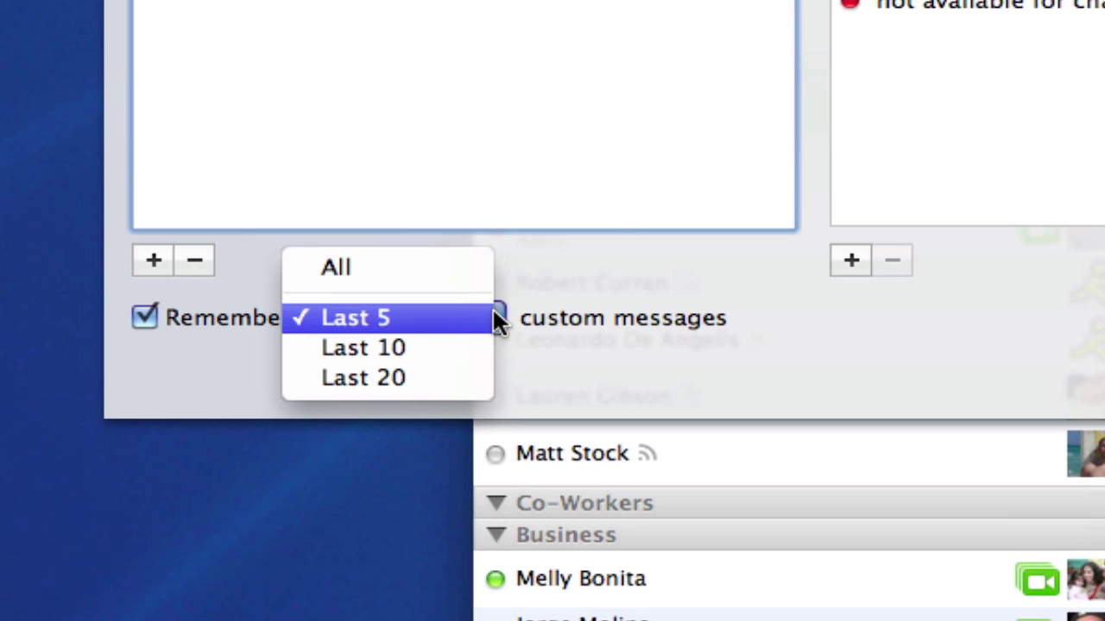
left_click(475, 270)
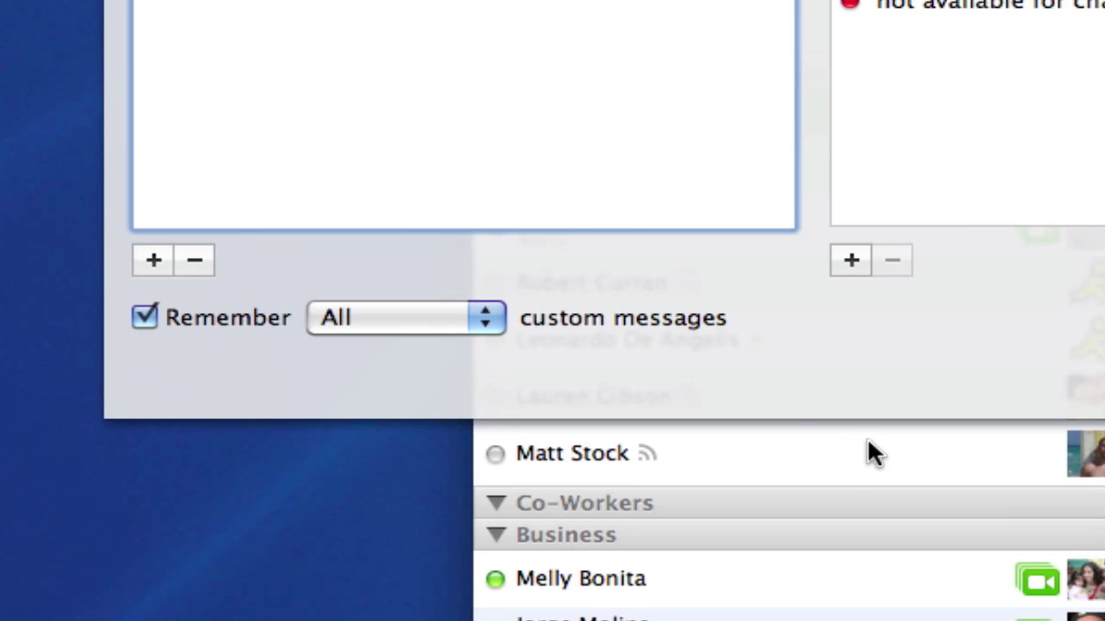